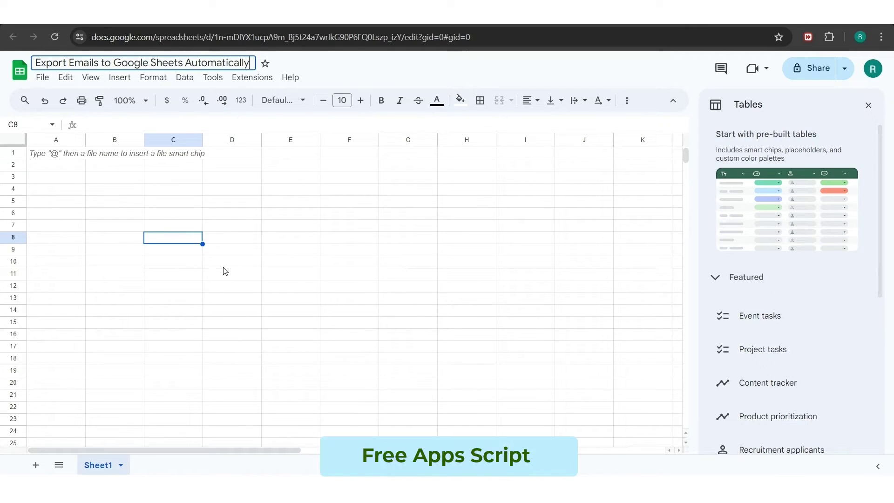
# Finish renaming the spreadsheet to 'Export Emails to Google Sheets Automatically' and bring up the Extensions menu.
pyautogui.click(411, 293)
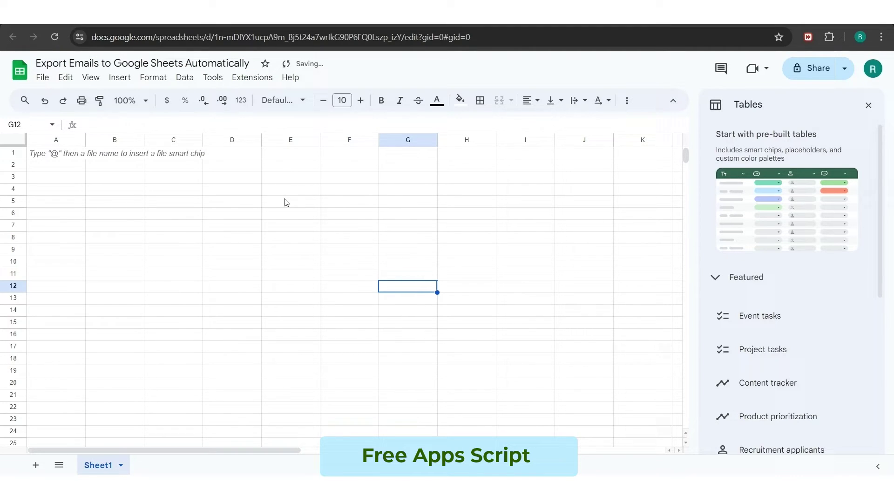
pyautogui.click(264, 82)
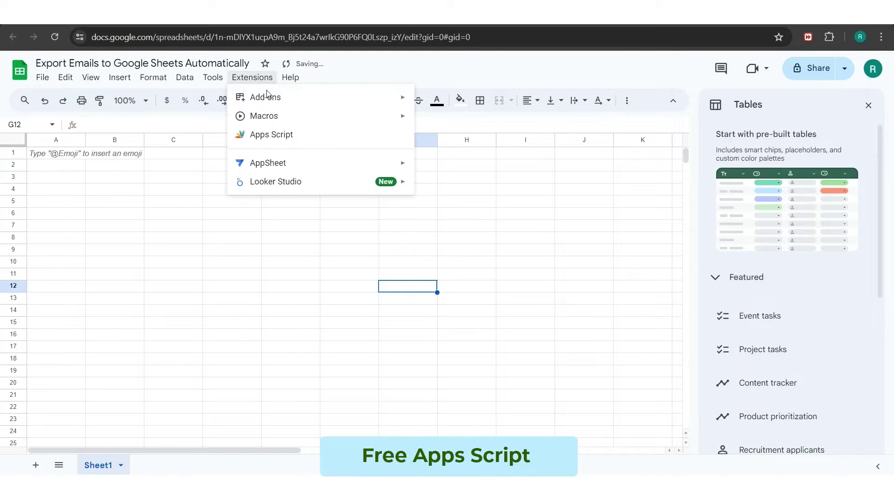
# Open Apps Script and replace the default Code.gs code with the email export script.
pyautogui.click(281, 137)
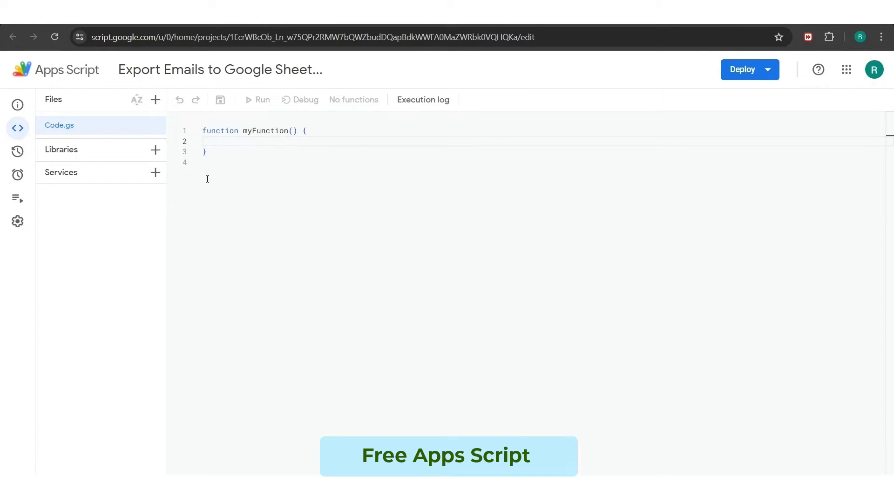
pyautogui.hotkey('ctrl', 'a')
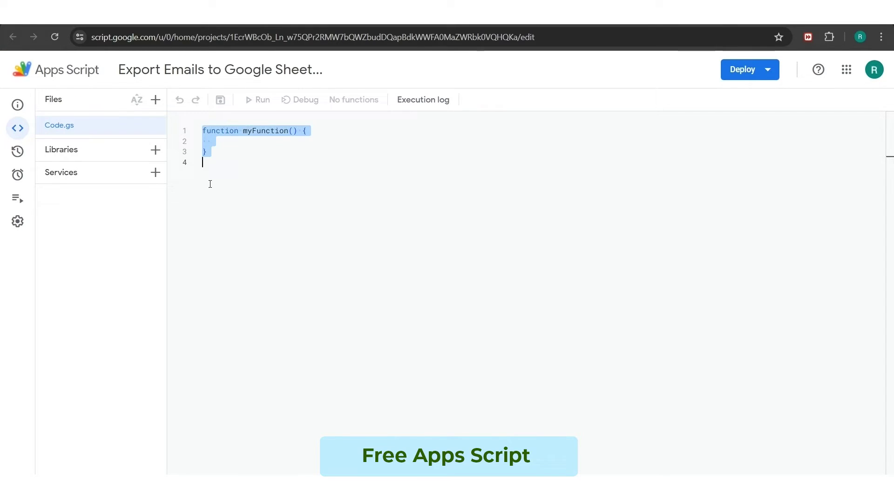
pyautogui.hotkey('ctrl', 'v')
pyautogui.scroll(3, 380, 343)
pyautogui.scroll(18, 379, 343)
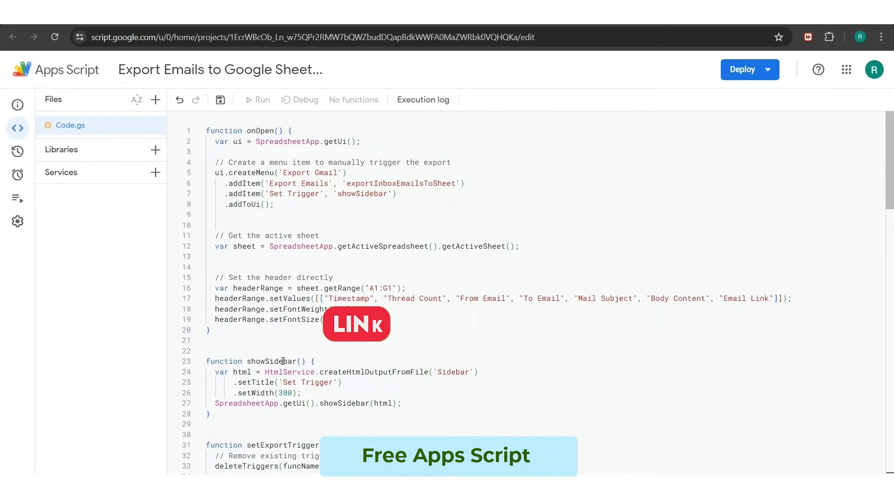
pyautogui.scroll(-3, 274, 359)
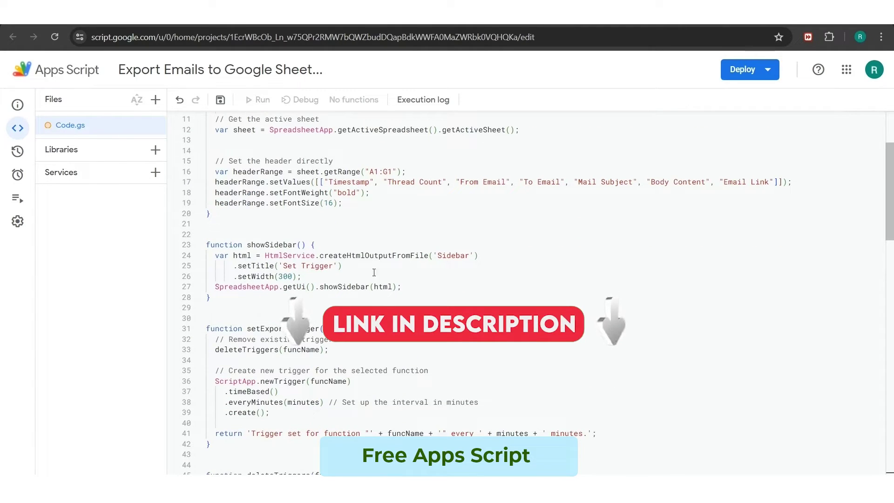
pyautogui.click(633, 362)
# Add a new HTML file named Sidebar to the project.
pyautogui.click(155, 99)
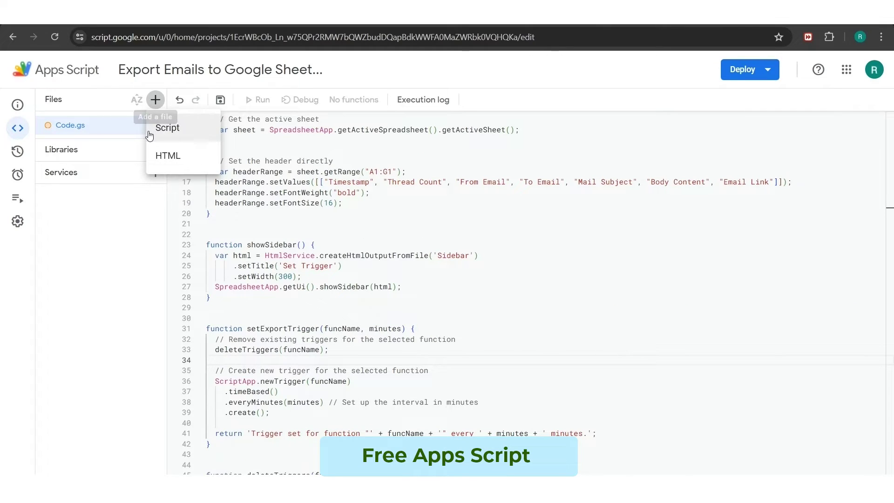
pyautogui.click(183, 160)
pyautogui.write('Sidebar')
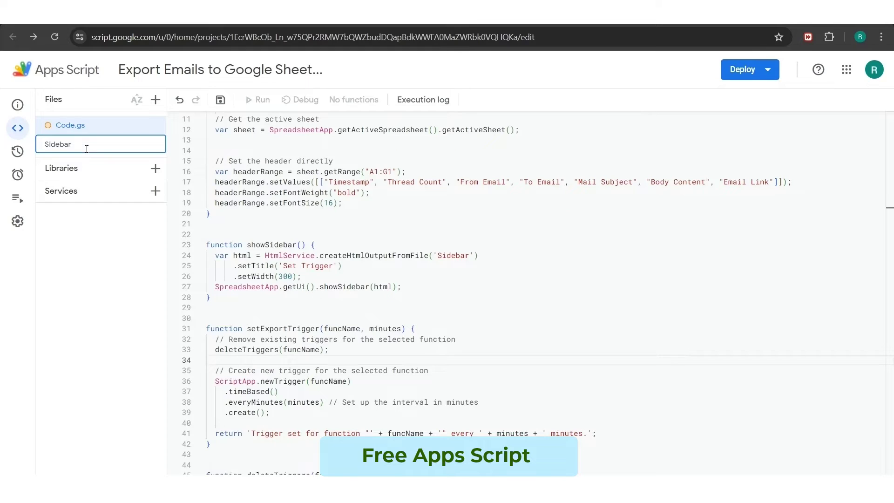
pyautogui.press('Return')
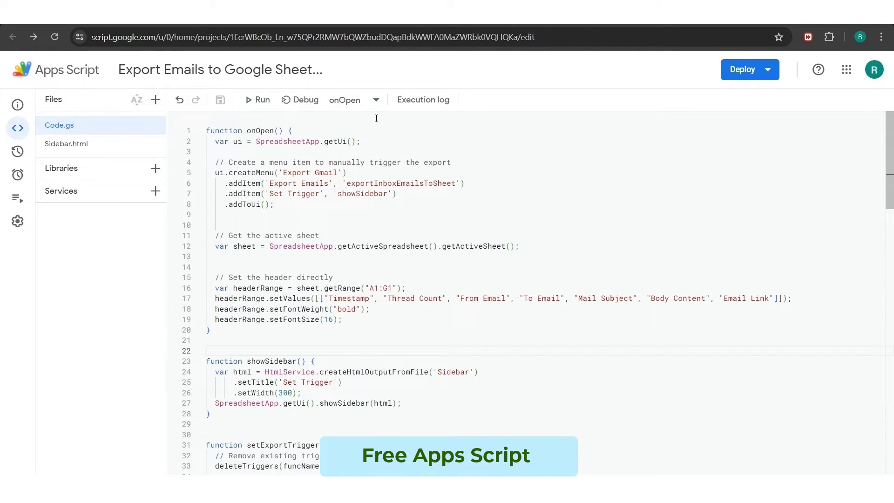
# Run onOpen, authorize the account's Gmail and Sheets access, and check the execution log.
pyautogui.click(257, 99)
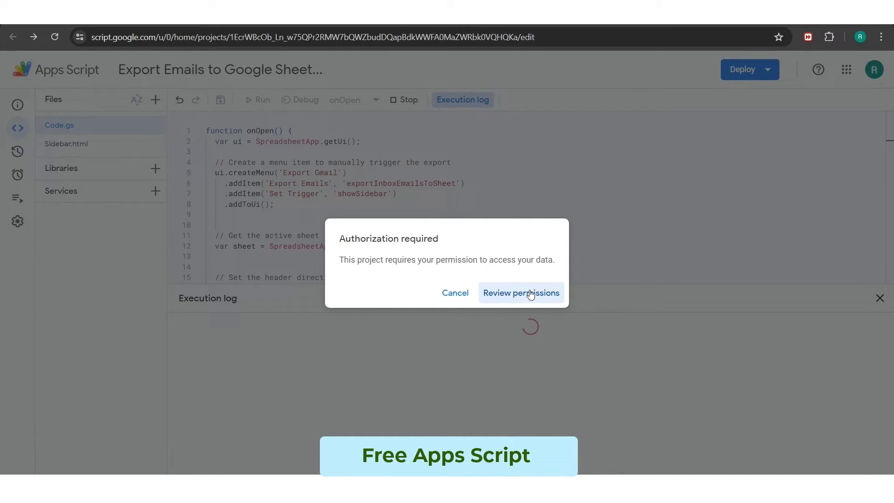
pyautogui.click(514, 296)
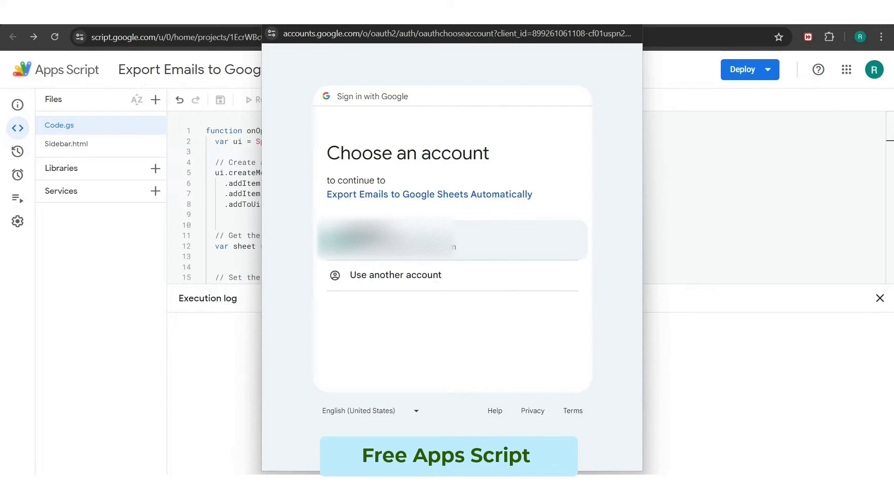
pyautogui.click(434, 246)
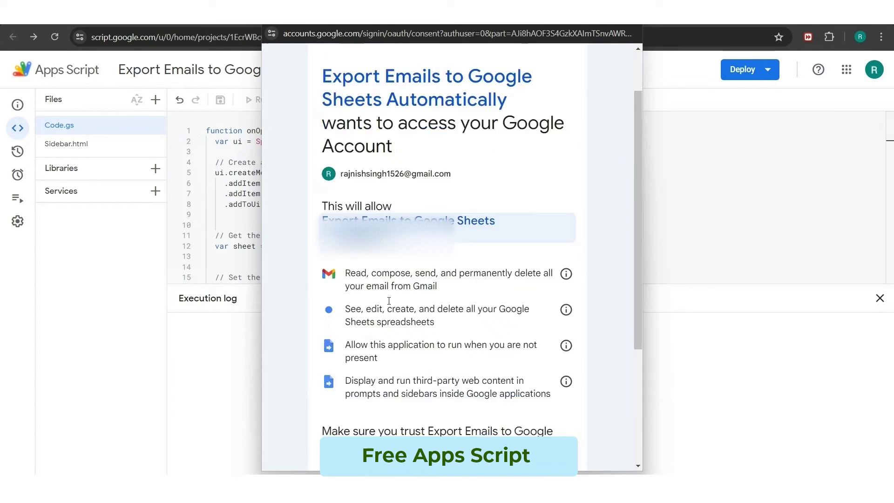
pyautogui.scroll(-5, 388, 301)
pyautogui.click(514, 381)
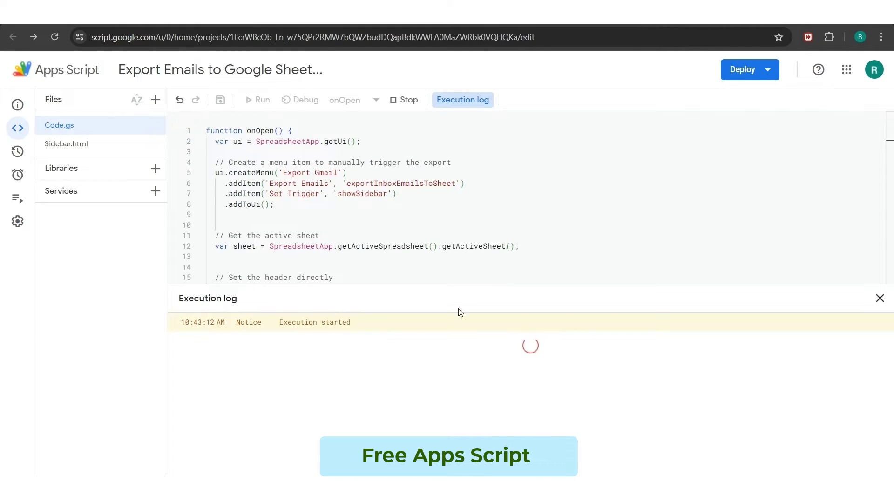
pyautogui.moveTo(274, 320); pyautogui.dragTo(276, 341)
pyautogui.click(314, 323)
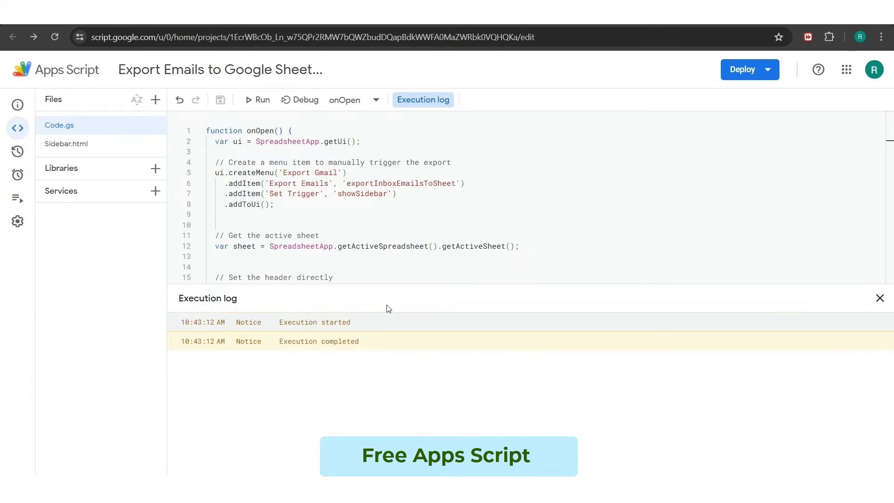
# Back in the spreadsheet, run Export Gmail > Export Emails to fill rows with inbox messages.
pyautogui.hotkey('ctrl', 'Tab')
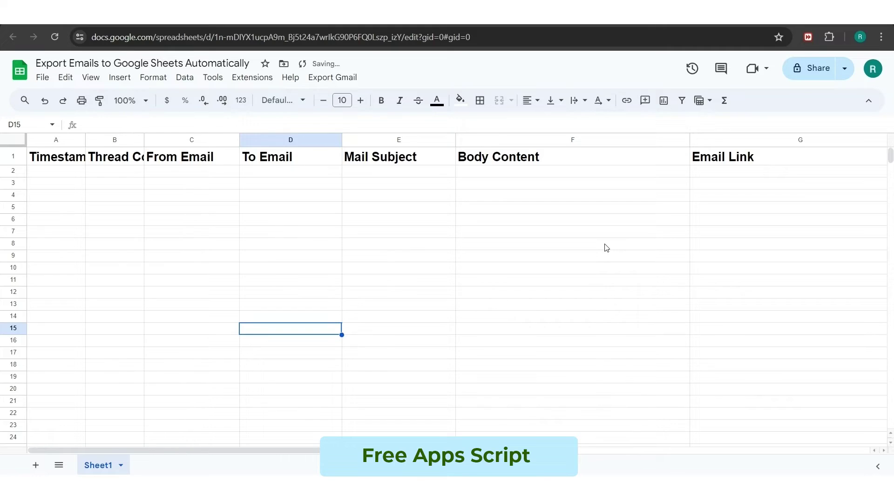
pyautogui.click(606, 248)
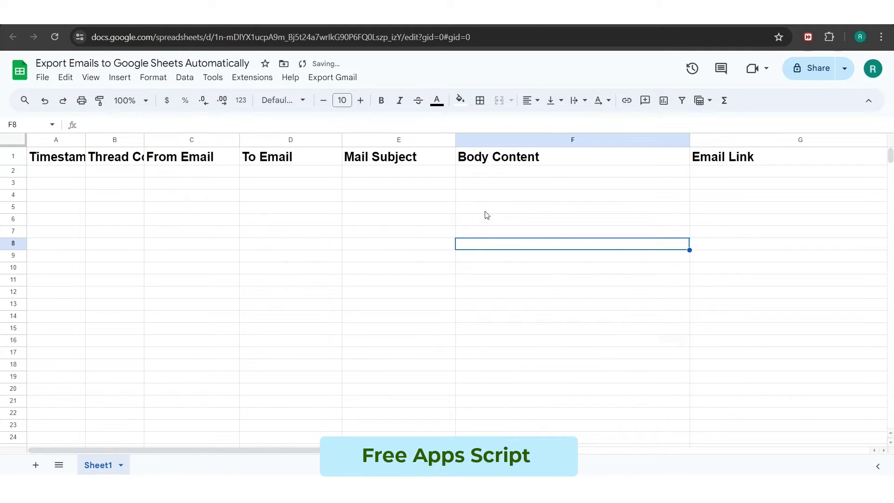
pyautogui.click(408, 224)
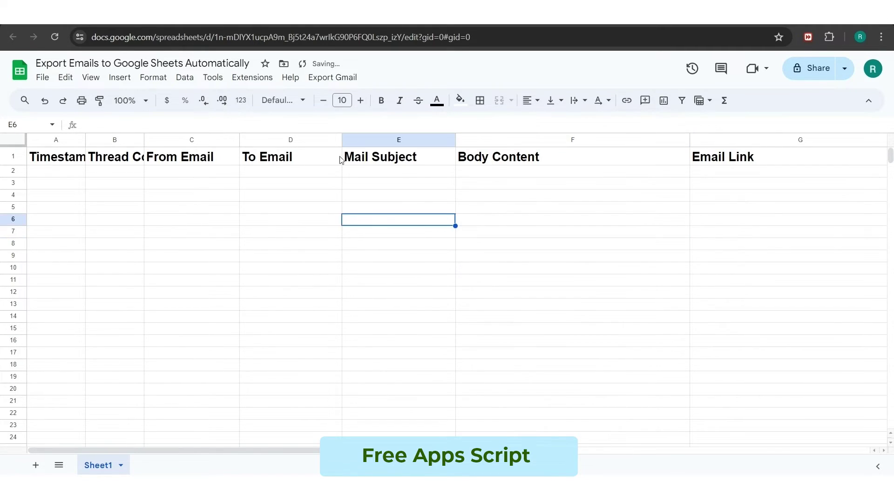
pyautogui.click(344, 78)
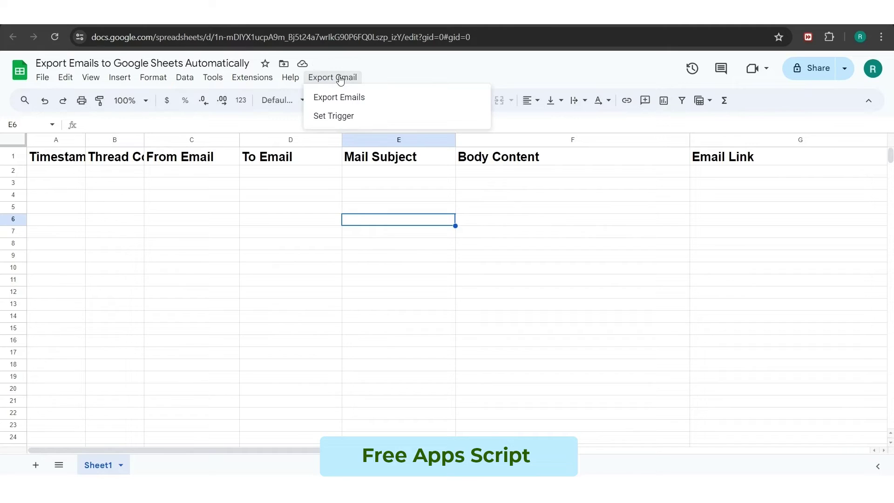
pyautogui.click(357, 100)
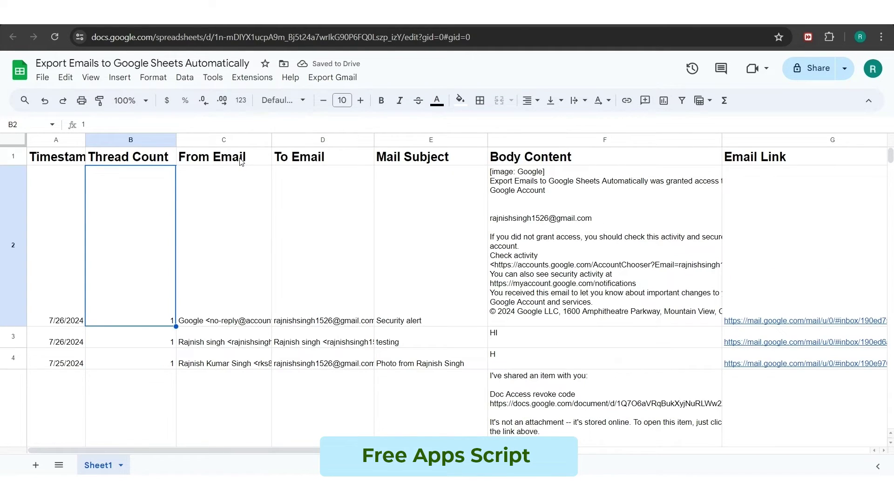
# Review the From Email, To Email, Mail Subject, Body Content and Email Link columns.
pyautogui.click(240, 161)
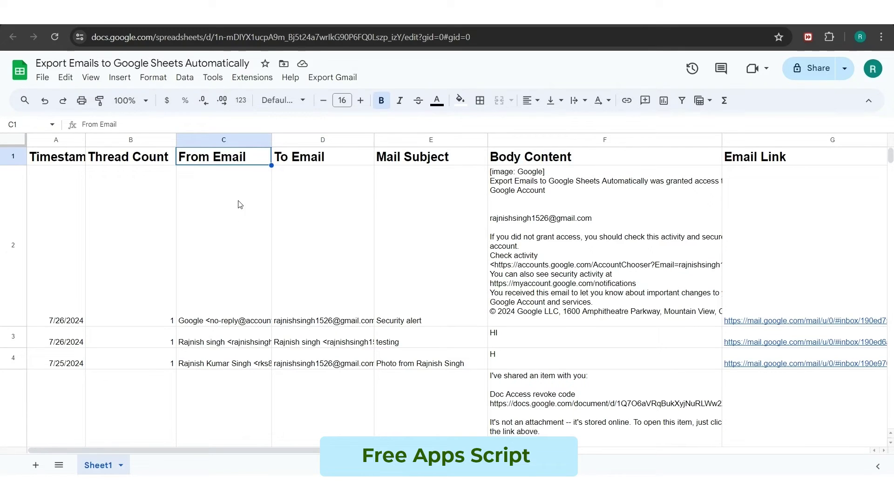
pyautogui.click(324, 158)
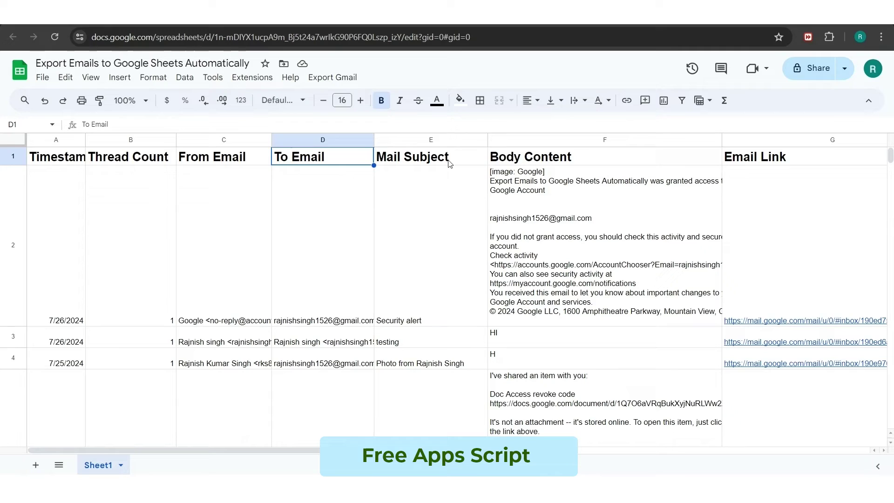
pyautogui.click(426, 162)
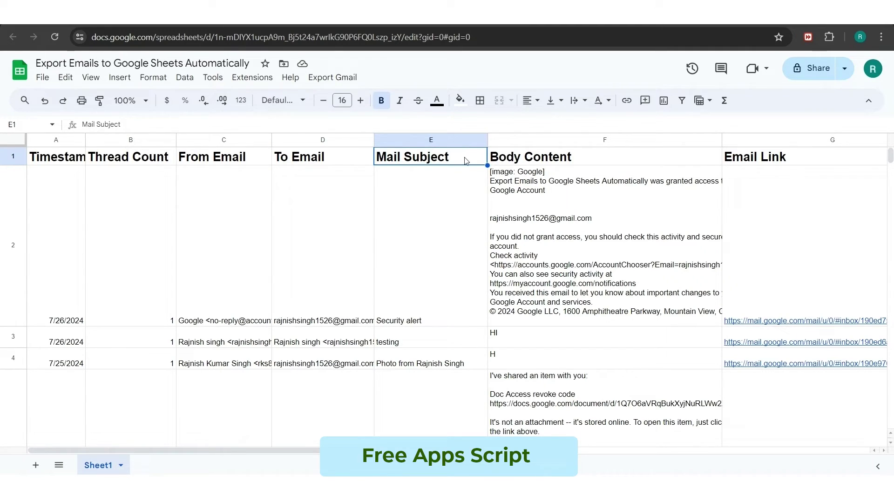
pyautogui.click(572, 158)
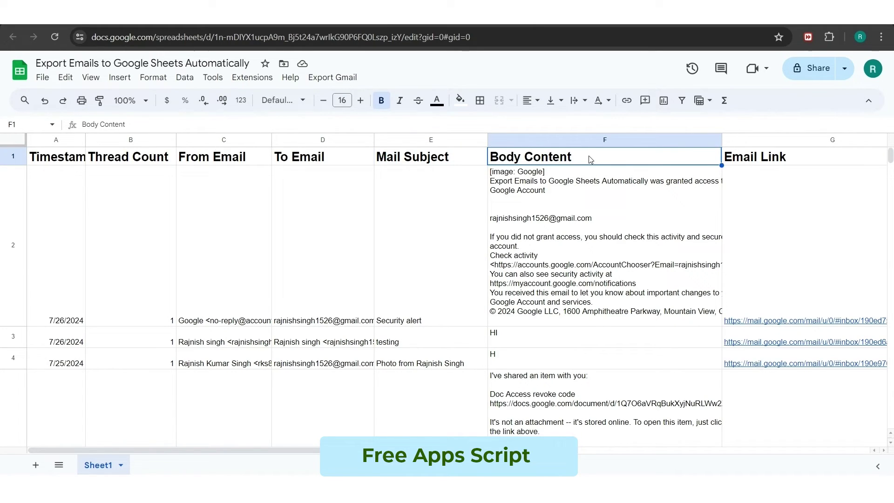
pyautogui.click(764, 160)
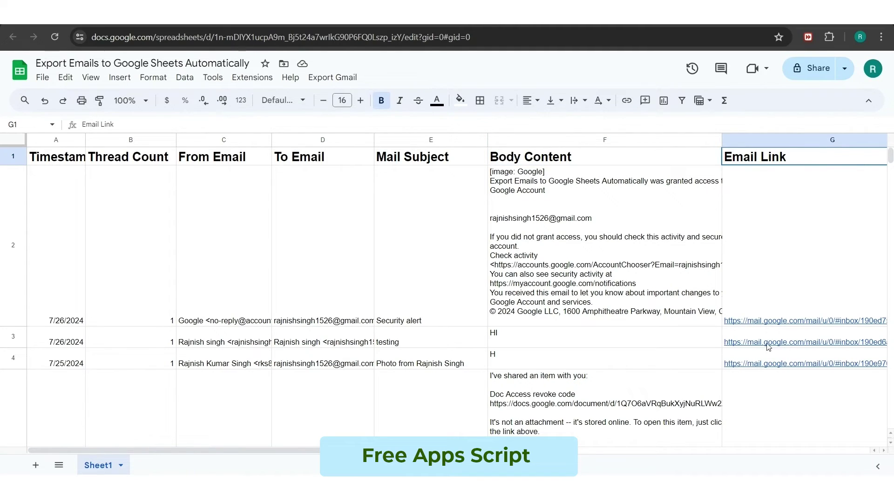
# Open the testing and 'Your recent request' email links in Gmail, then return to the sheet.
pyautogui.click(740, 346)
pyautogui.click(789, 372)
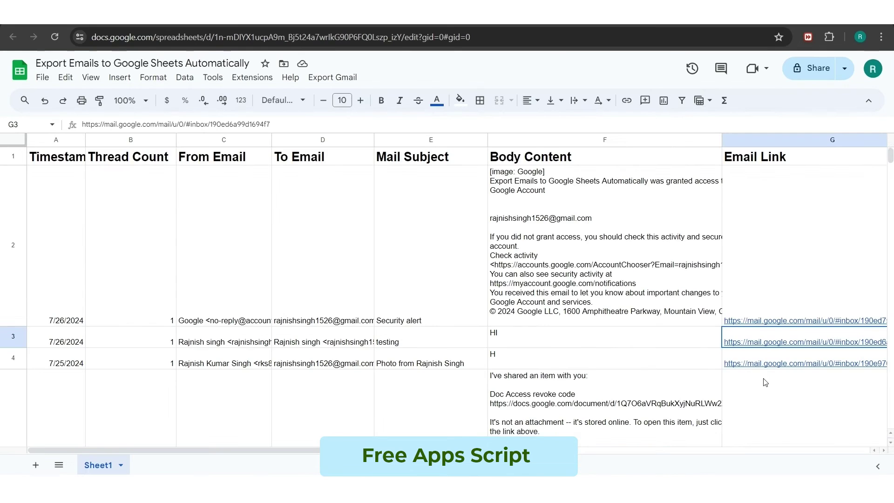
pyautogui.scroll(-5, 587, 316)
pyautogui.click(588, 317)
pyautogui.scroll(-3, 583, 338)
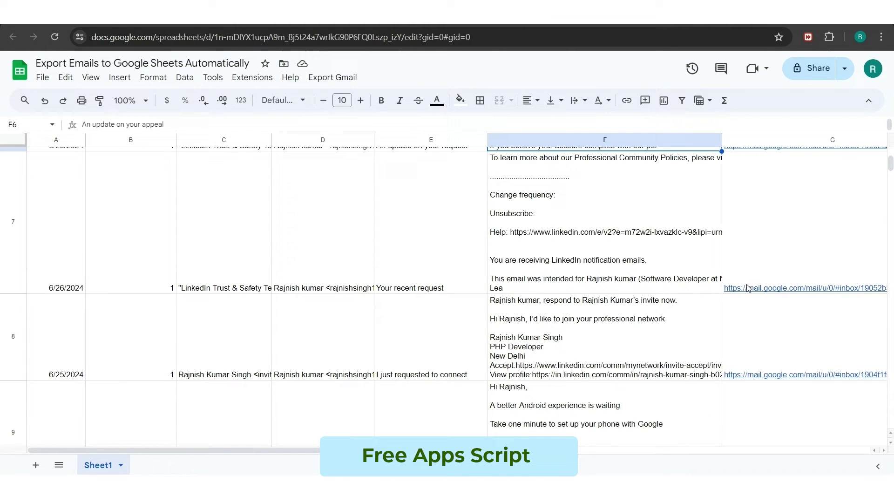
pyautogui.click(770, 291)
pyautogui.click(801, 306)
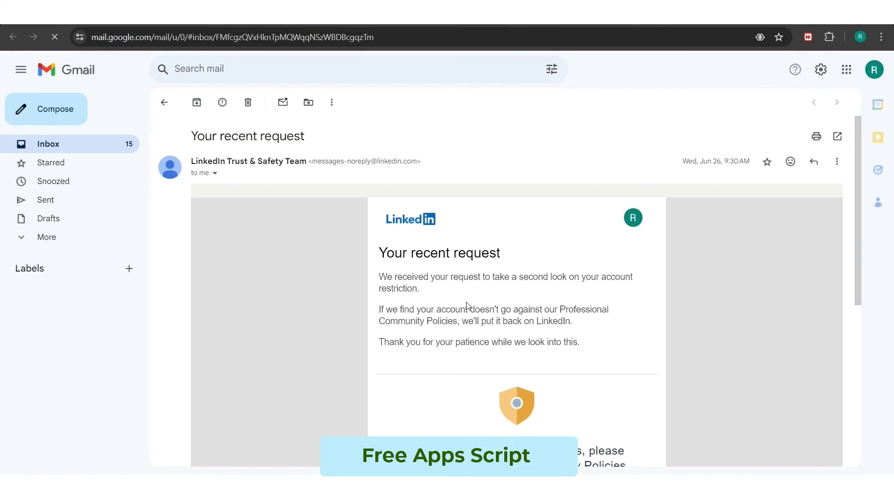
pyautogui.scroll(-4, 465, 306)
pyautogui.scroll(3, 501, 319)
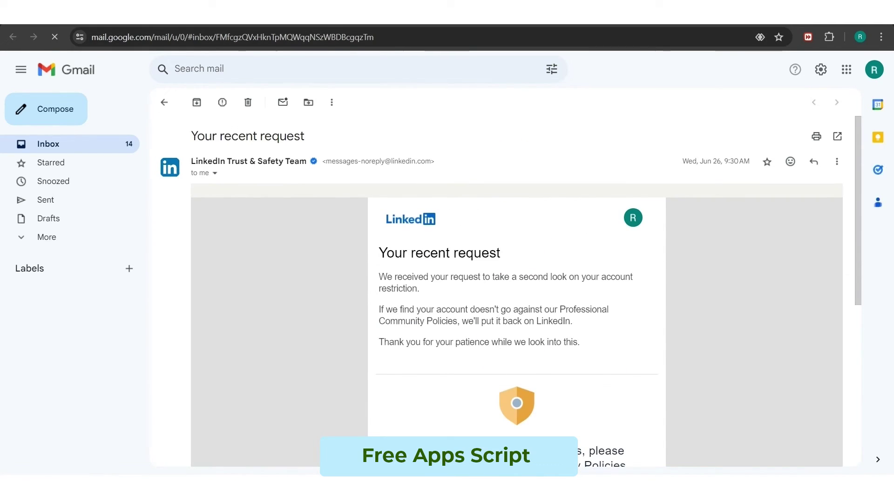
pyautogui.hotkey('ctrl', 'w')
pyautogui.scroll(8, 532, 290)
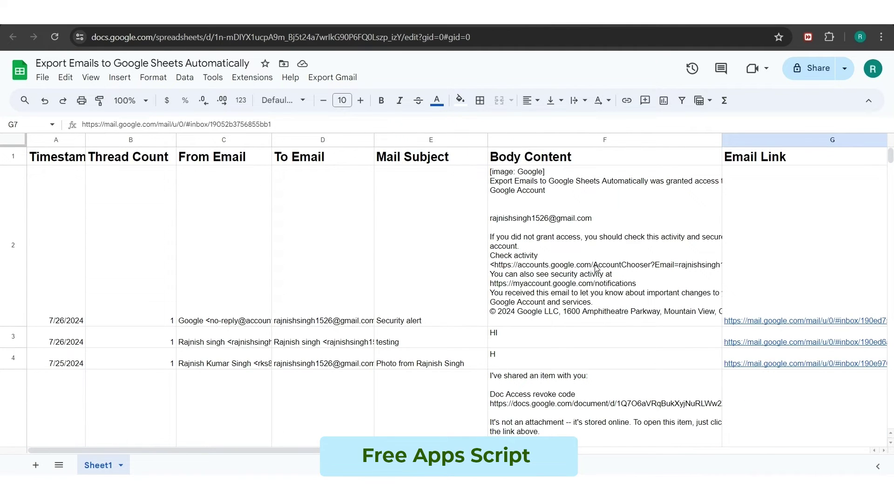
# Set a trigger running Export Emails every One Minute from the Export Gmail menu.
pyautogui.click(342, 78)
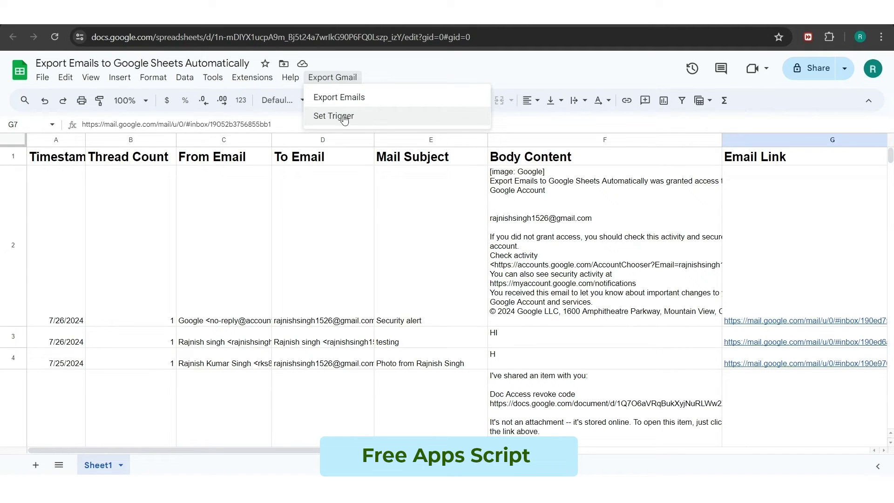
pyautogui.click(344, 118)
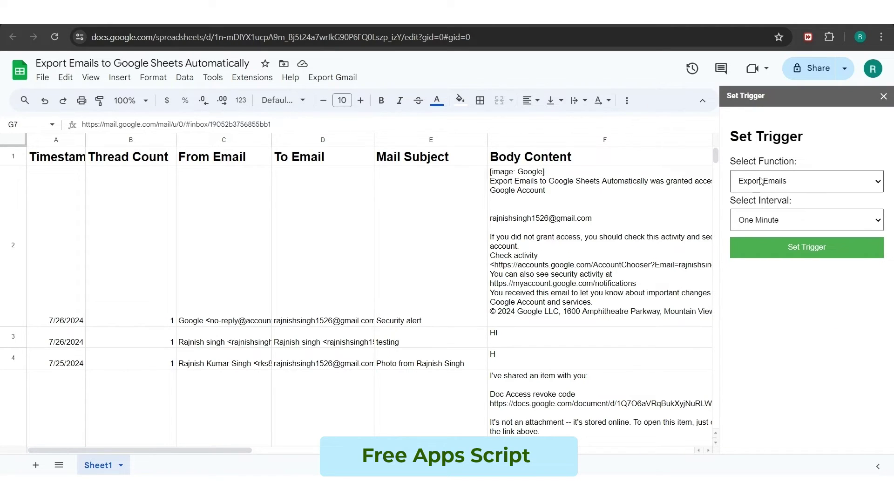
pyautogui.click(761, 180)
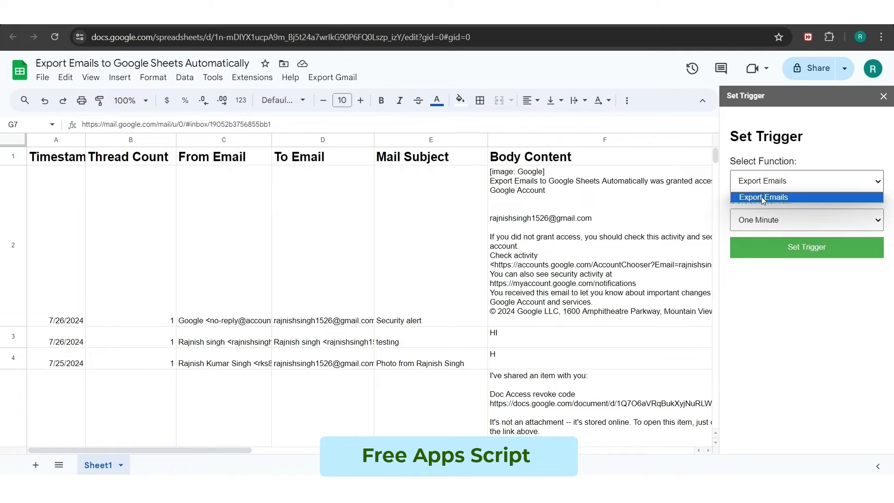
pyautogui.click(768, 220)
pyautogui.click(768, 220)
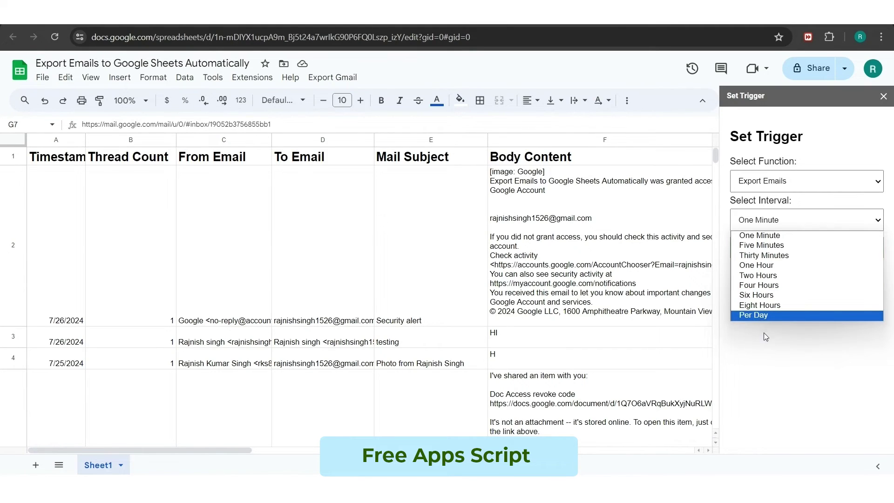
pyautogui.click(767, 236)
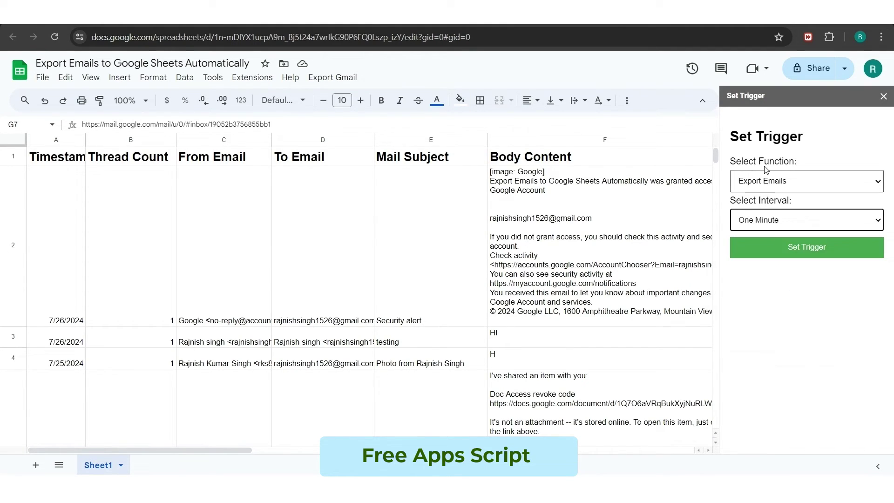
pyautogui.click(790, 255)
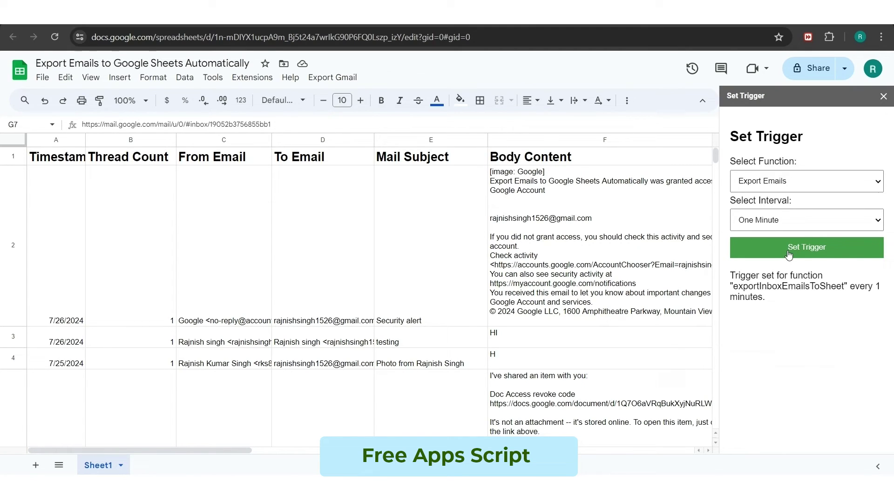
pyautogui.tripleClick(778, 306)
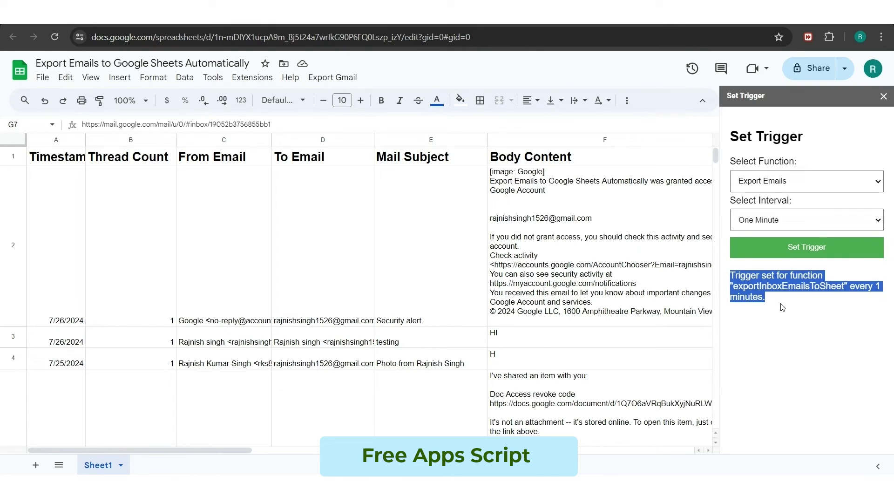
pyautogui.click(802, 301)
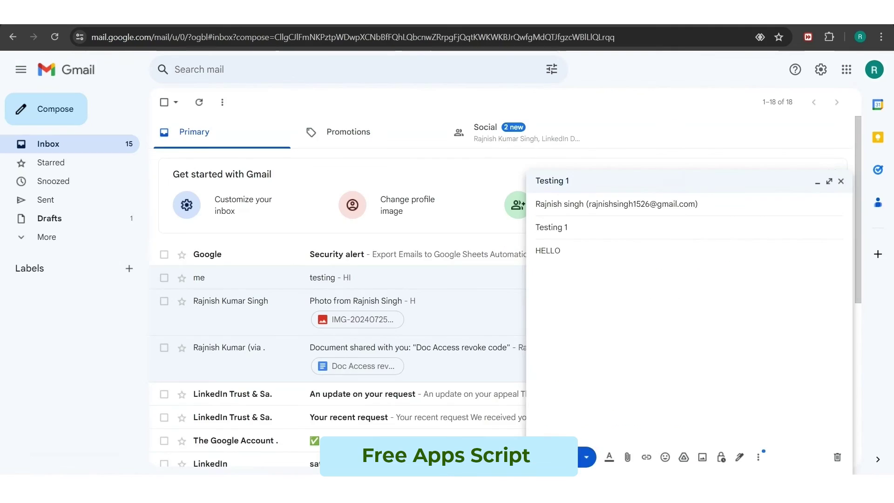
# Send two test emails from Gmail, the second containing TESTING.
pyautogui.hotkey('ctrl', 'Return')
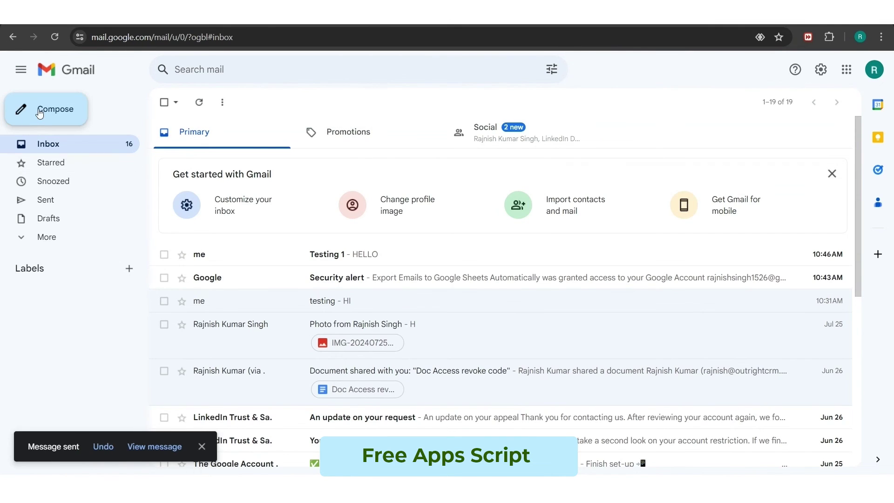
pyautogui.click(46, 108)
pyautogui.write('TESTING')
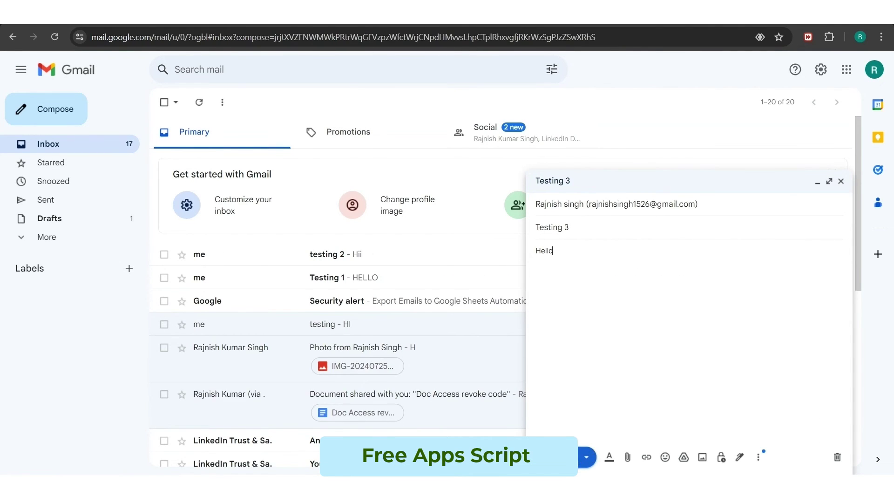
pyautogui.hotkey('ctrl', 'Return')
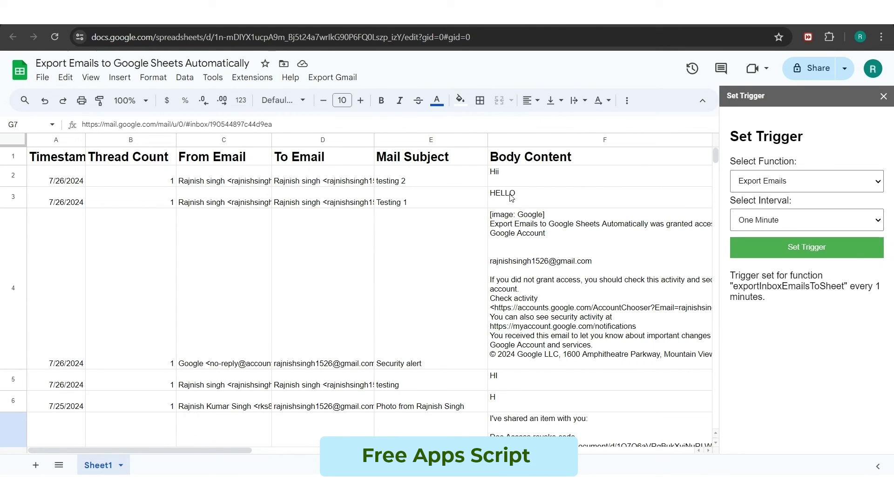
# Check the new 'testing 2' and 'Testing 1' subjects in E2 and E3, then close the trigger sidebar.
pyautogui.click(418, 183)
pyautogui.doubleClick(415, 175)
pyautogui.tripleClick(415, 175)
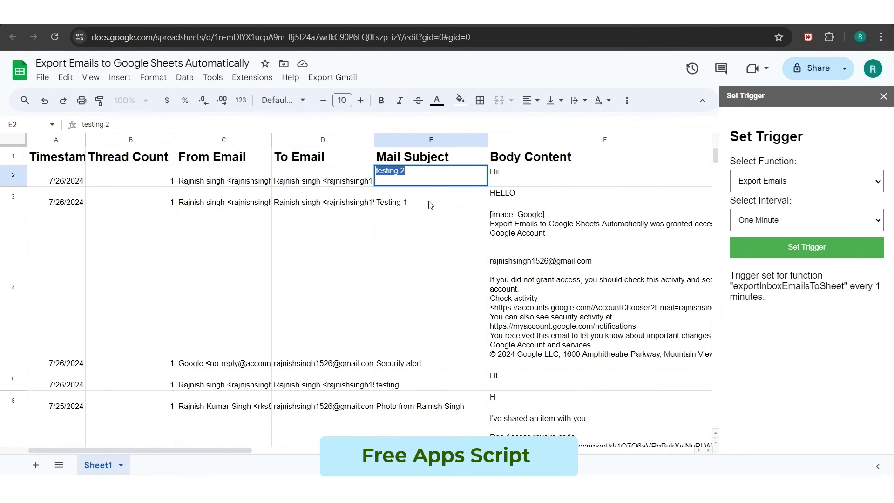
pyautogui.click(430, 203)
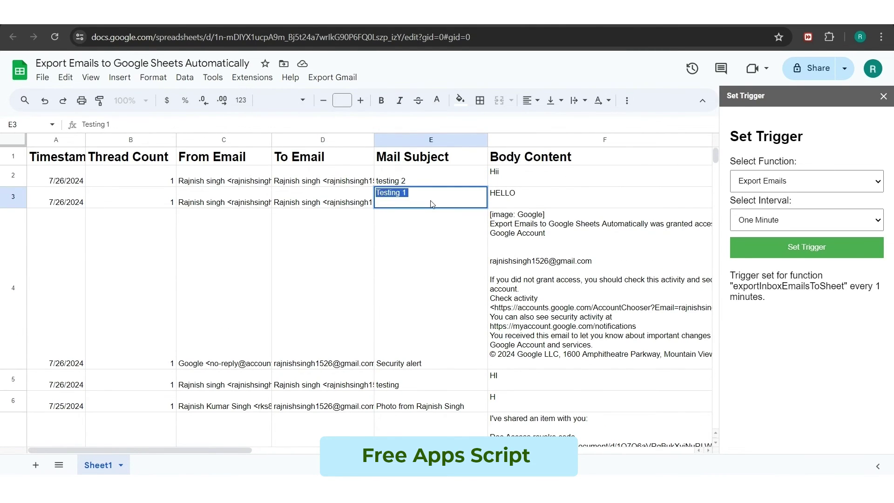
pyautogui.click(883, 97)
# Open the Testing 1 and testing 2 emails from their sheet links and return to the spreadsheet.
pyautogui.click(794, 222)
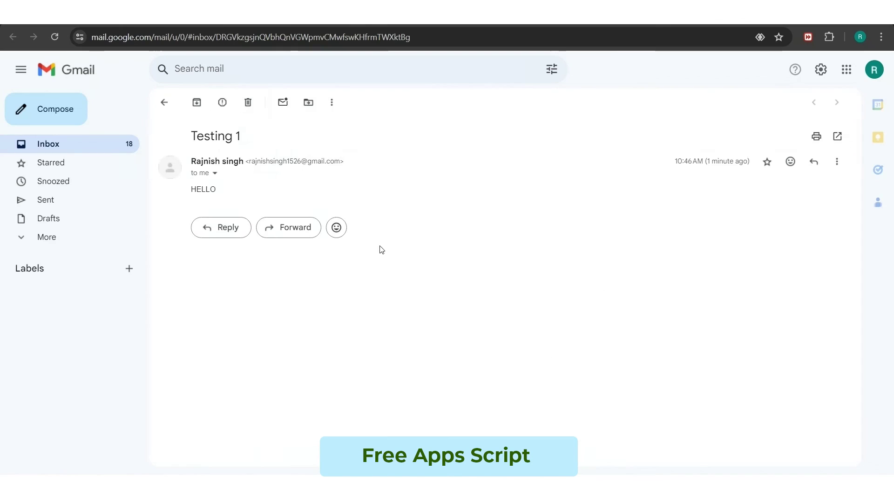
pyautogui.tripleClick(279, 199)
pyautogui.click(280, 199)
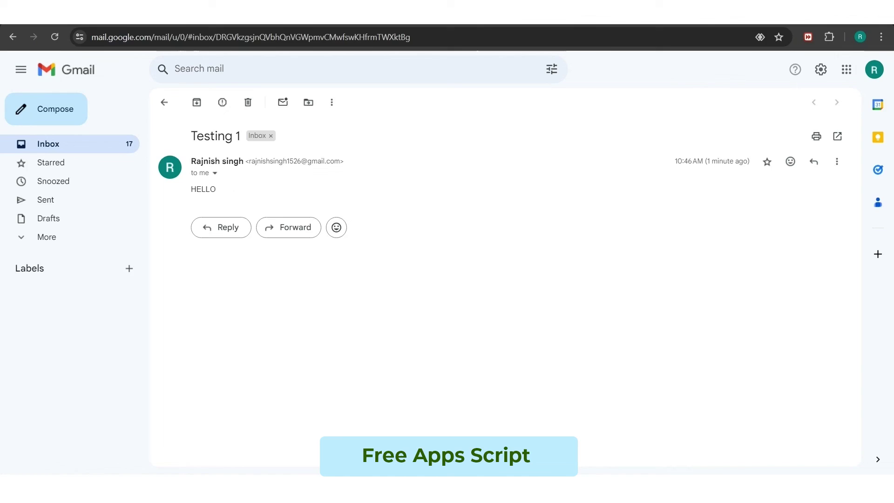
pyautogui.hotkey('ctrl', 'w')
pyautogui.click(766, 181)
pyautogui.click(796, 200)
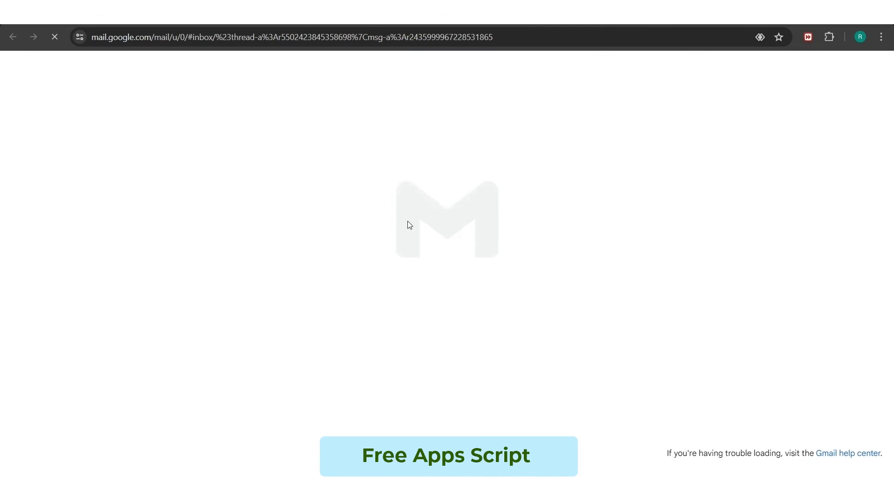
pyautogui.hotkey('ctrl', 'w')
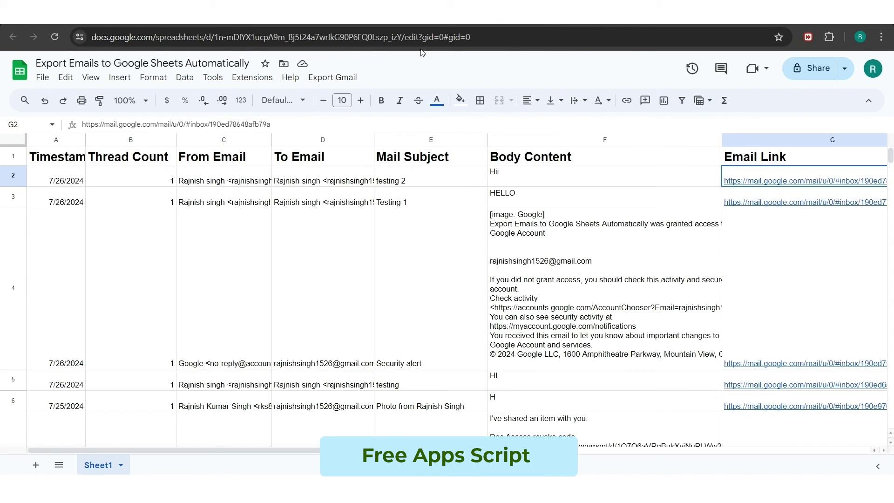